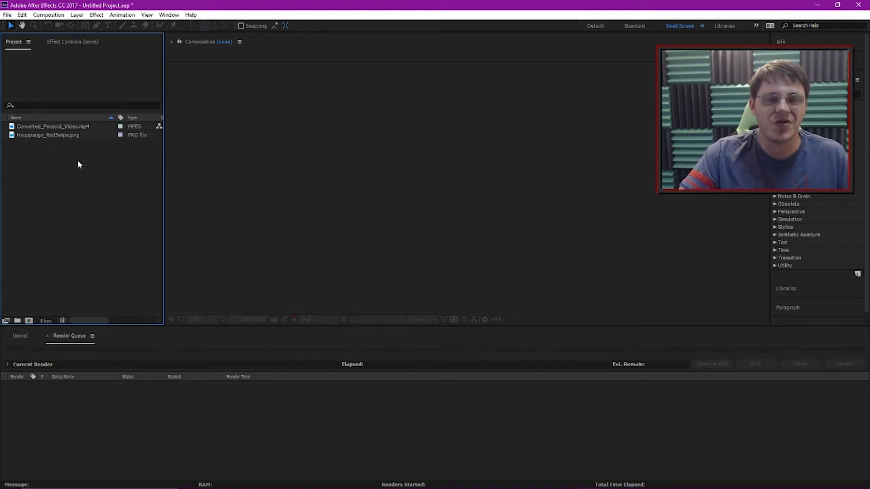
left_click(38, 128)
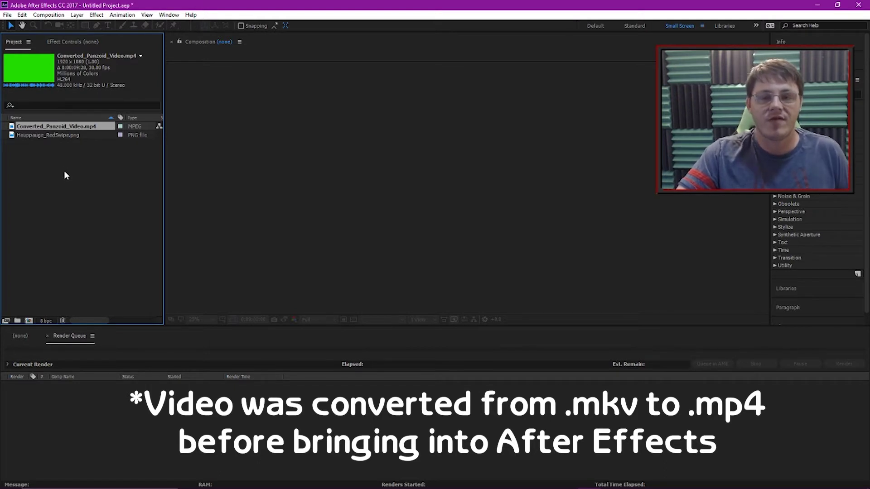
double_click(63, 126)
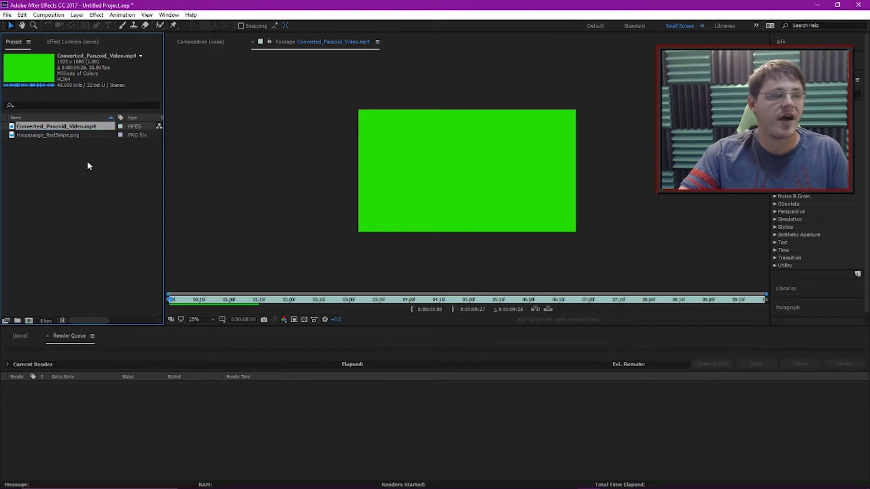
left_click(200, 303)
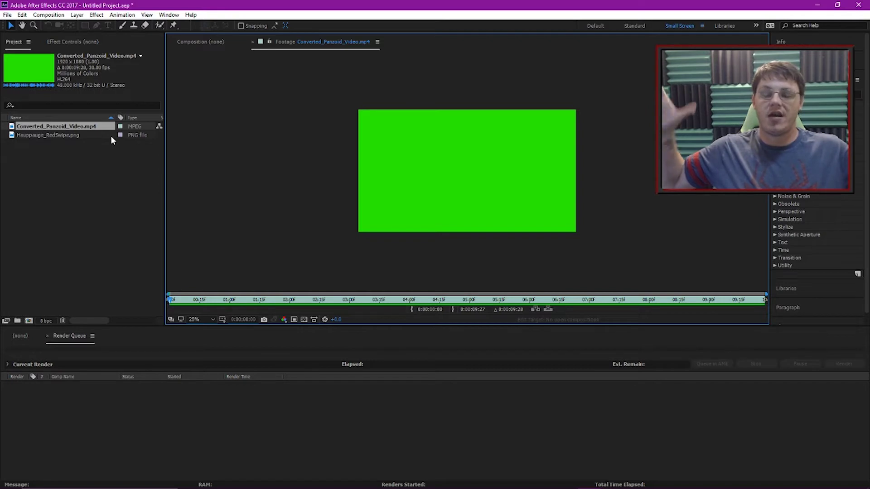
key("space")
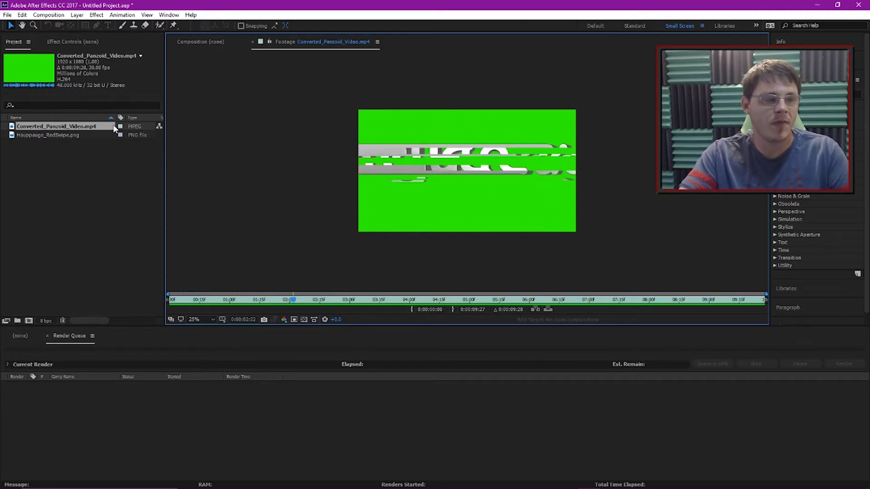
key("ctrl+w")
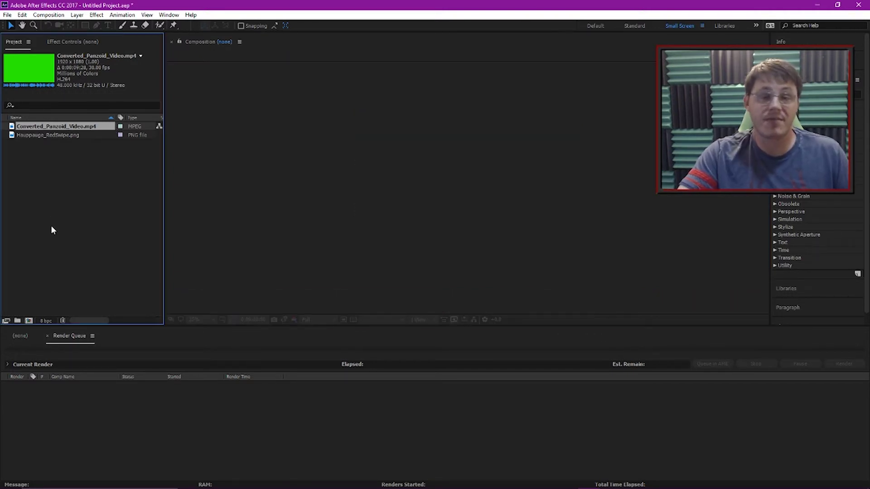
left_click(44, 135)
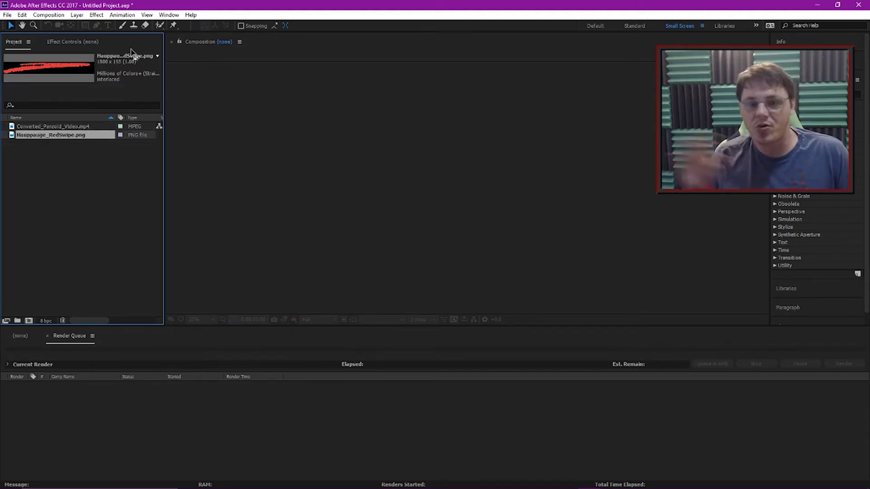
left_click(117, 173)
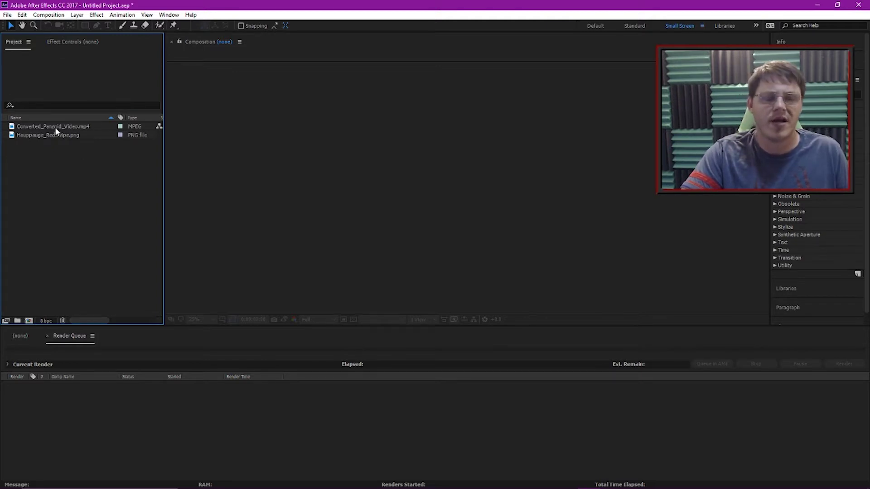
Step: Build the Converted_Panzoid_Video composition from Converted_Panzoid_Video.mp4 and deselect its layer
left_click_drag(56, 127, 29, 320)
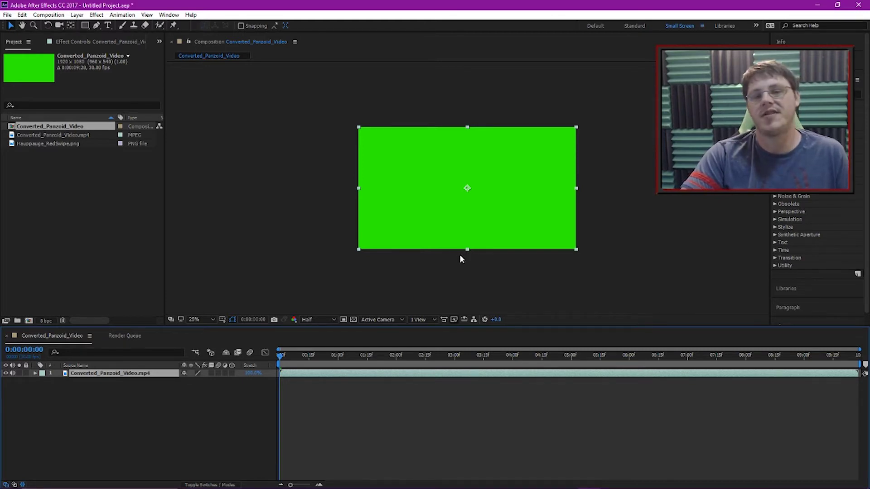
left_click(480, 310)
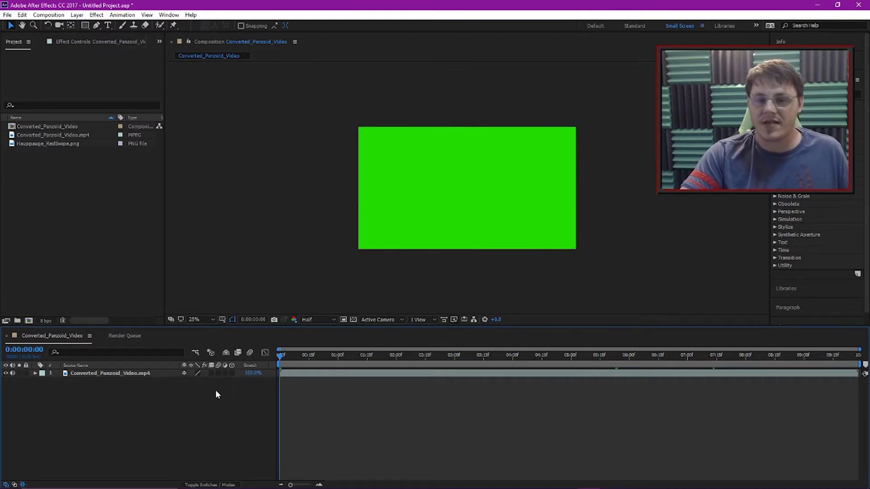
left_click(136, 374)
left_click(132, 368)
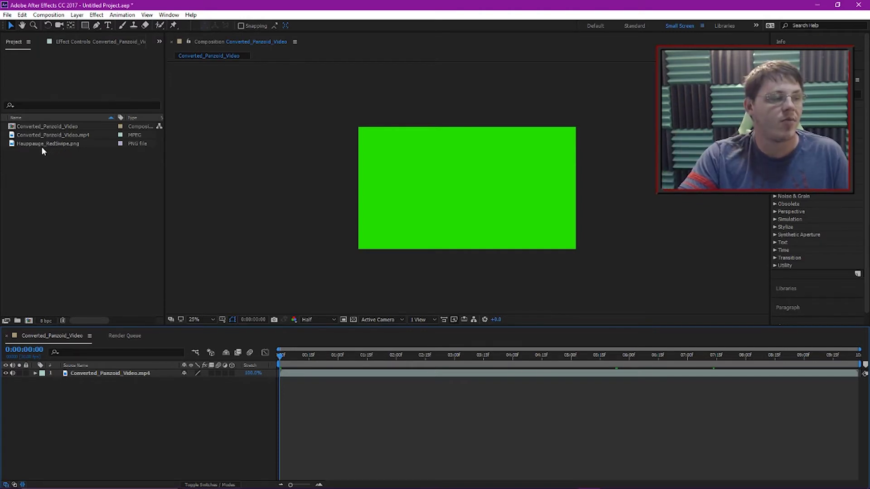
Step: Place Hauppauge_RedSwipe.png above the video layer and scrub around 4–8 seconds to check it
left_click_drag(42, 143, 81, 386)
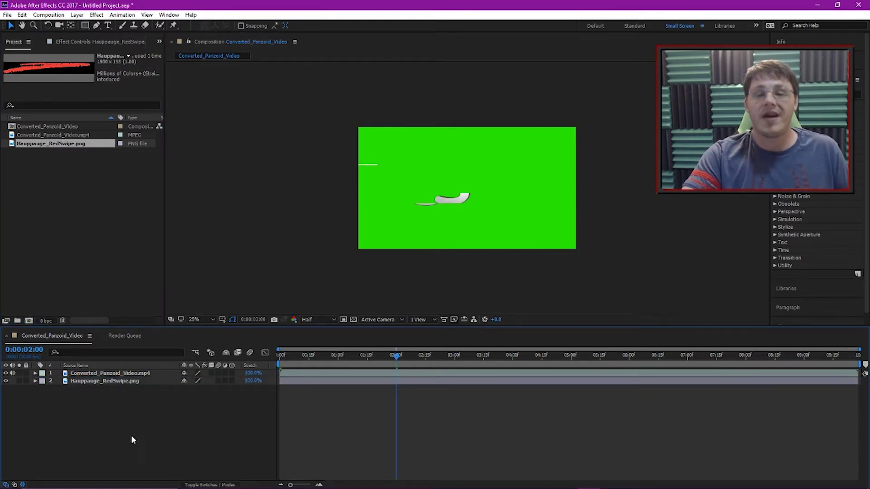
left_click(105, 381)
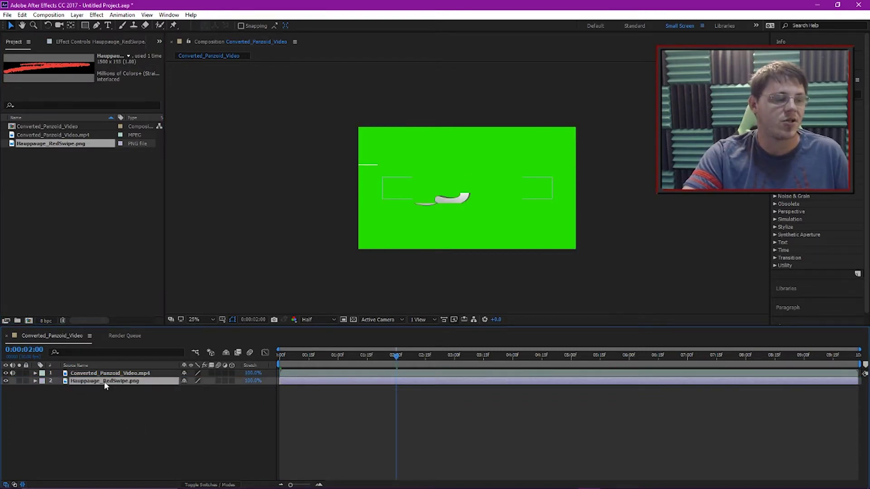
left_click_drag(104, 381, 103, 371)
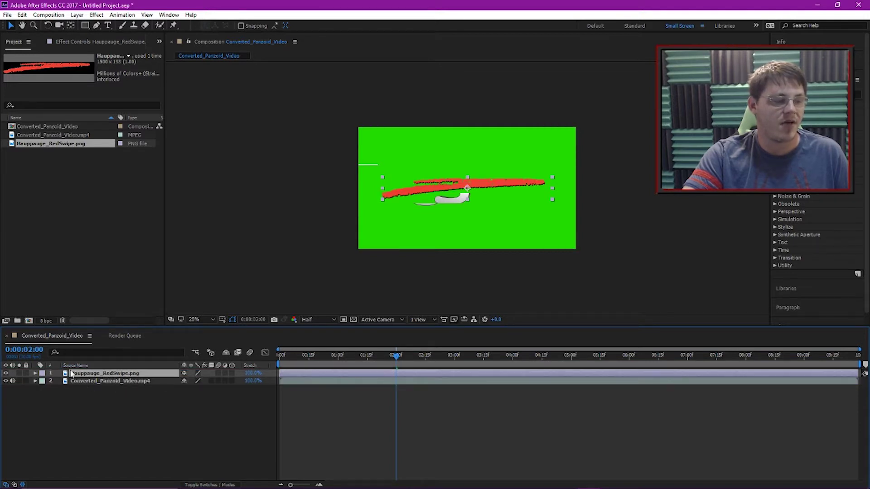
left_click(534, 219)
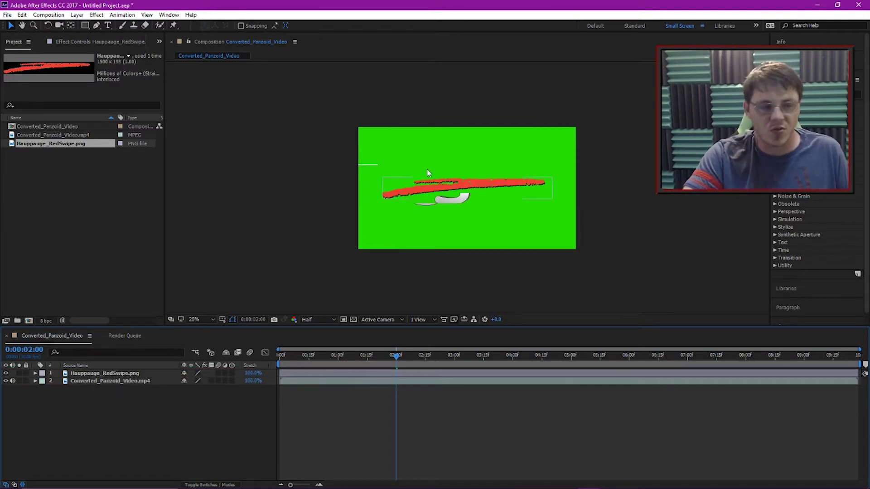
left_click_drag(397, 356, 738, 362)
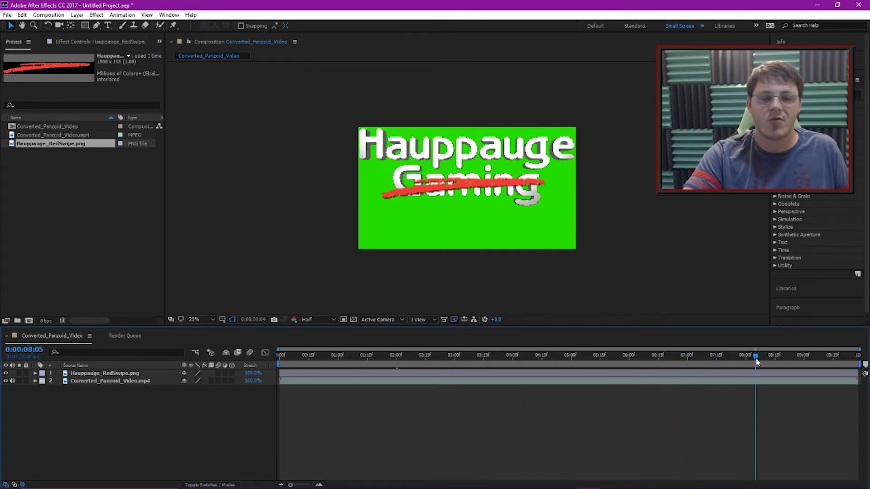
left_click_drag(756, 358, 425, 357)
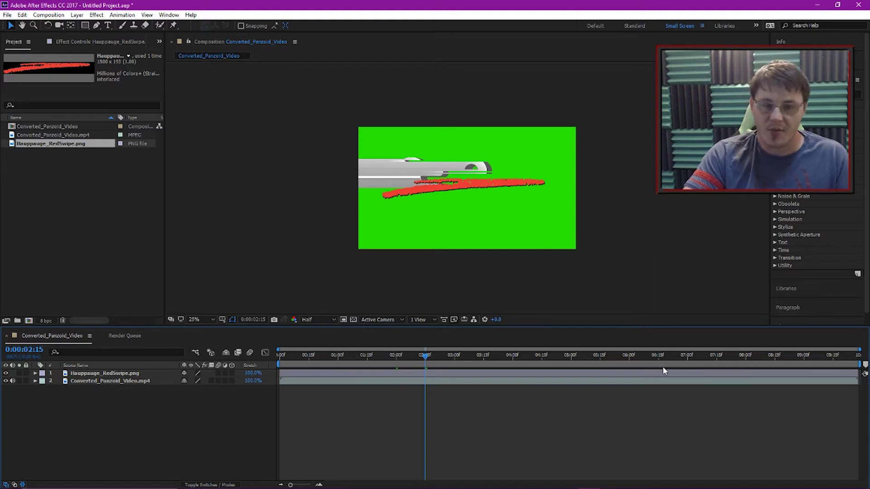
Step: Start the red swipe layer at about 8 seconds and position it just below 'Gaming'
left_click_drag(681, 362, 761, 367)
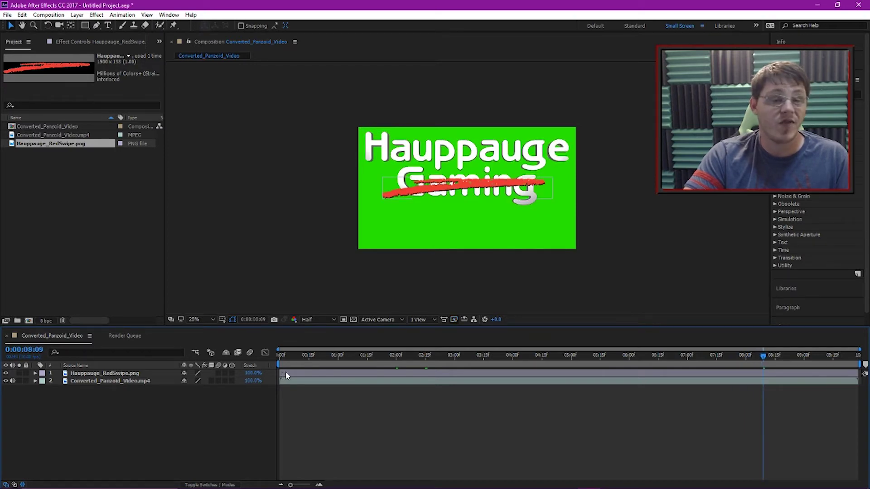
left_click(297, 371)
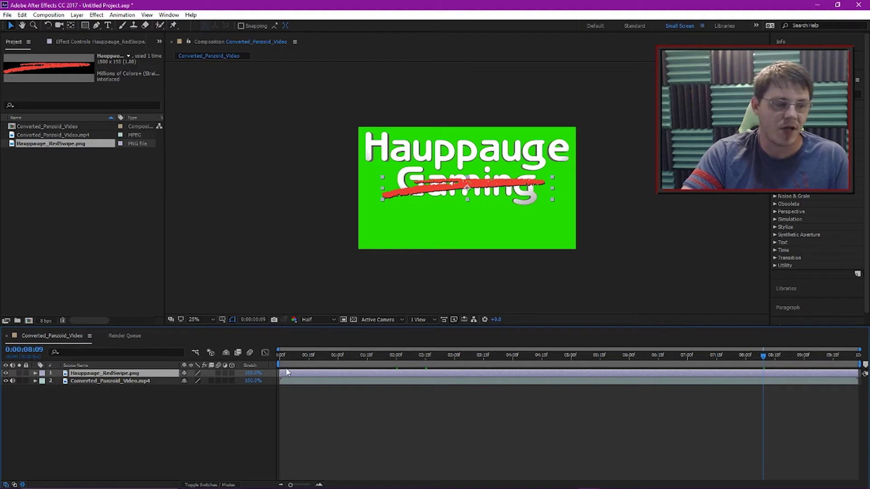
left_click_drag(278, 372, 800, 357)
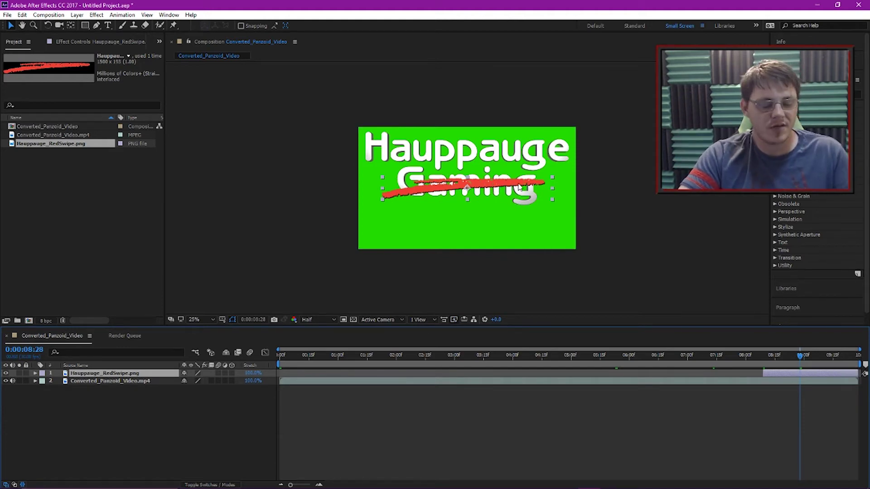
left_click_drag(519, 188, 492, 216)
Step: Apply the Transition > Linear Wipe effect to the Hauppauge_RedSwipe.png layer
left_click(711, 259)
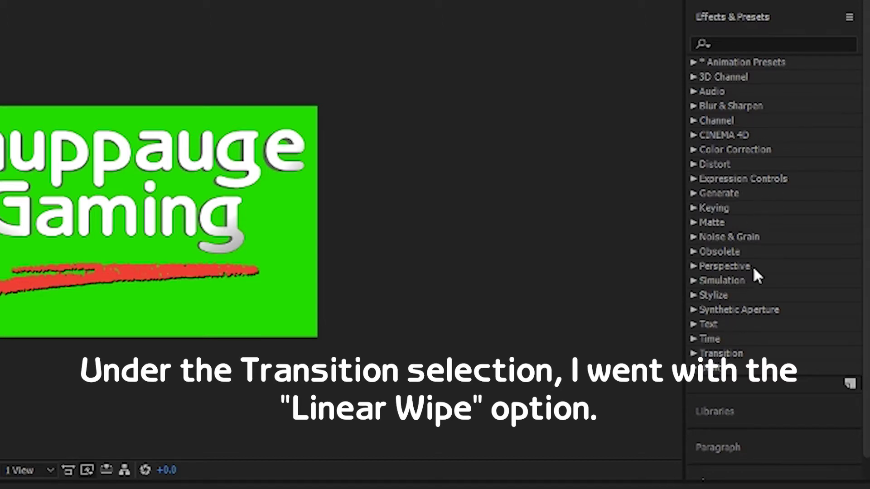
left_click(693, 353)
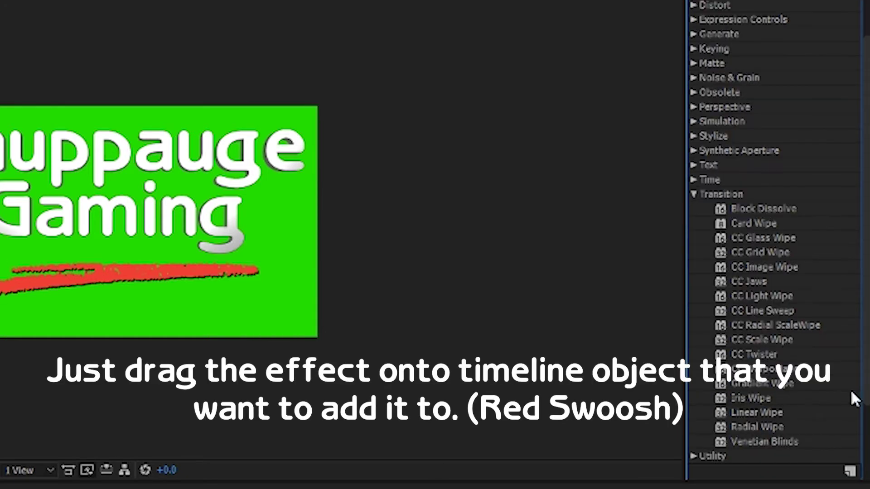
left_click_drag(720, 408, 669, 423)
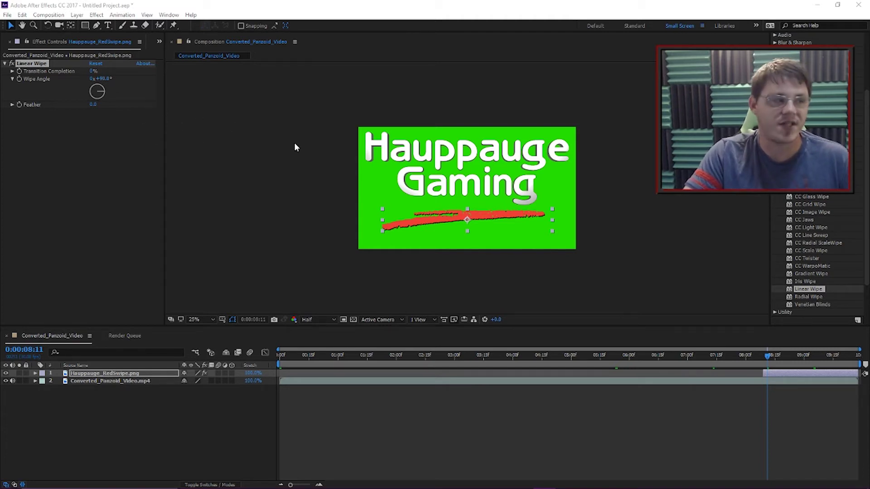
Step: Expand the red swipe layer's Effects to reveal the Linear Wipe properties
left_click(770, 331)
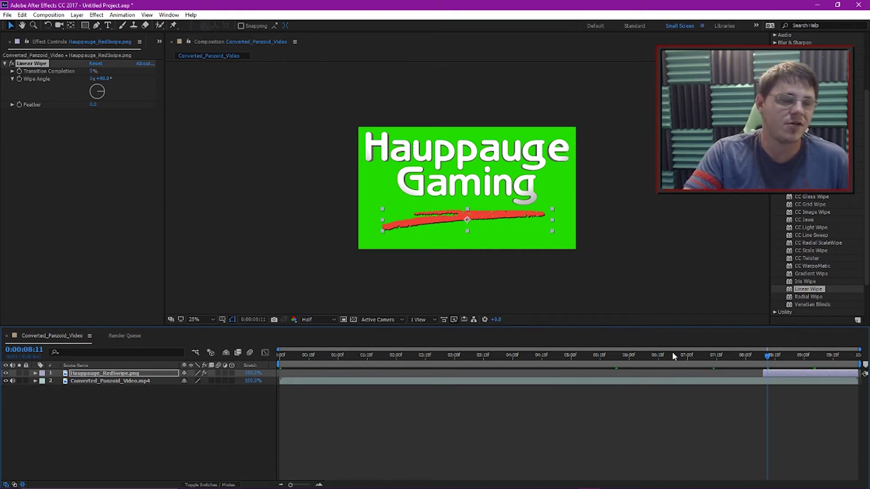
left_click(35, 373)
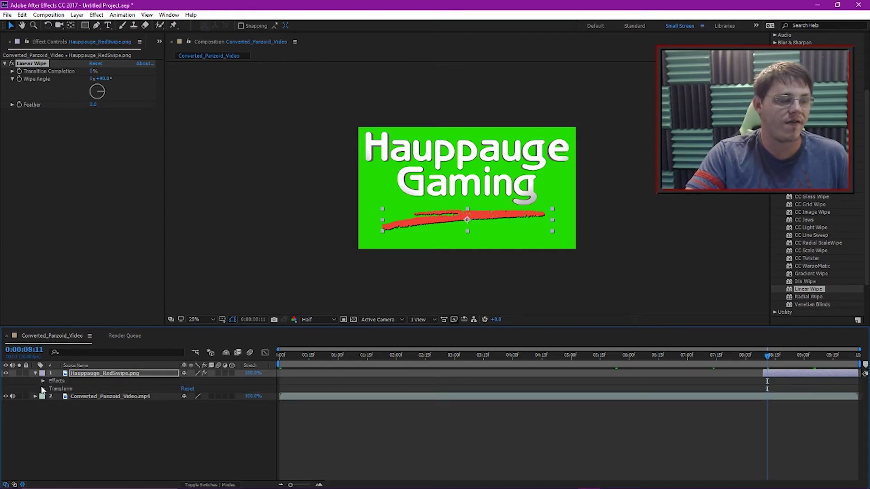
left_click(42, 380)
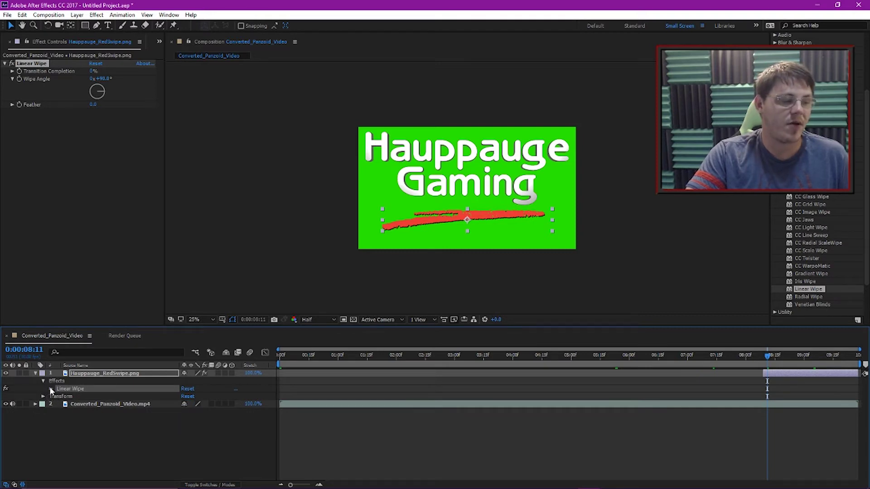
left_click(50, 389)
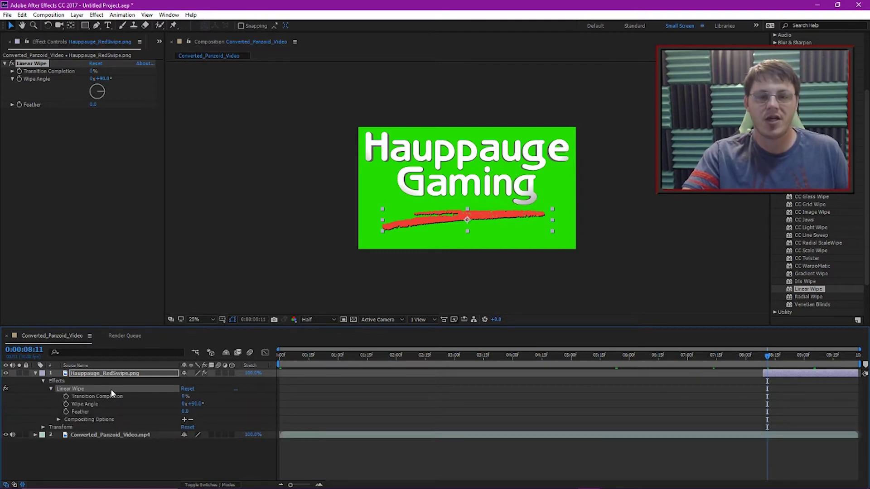
Step: Create a Transition Completion keyframe and move it to 0:00:08:09
left_click(66, 397)
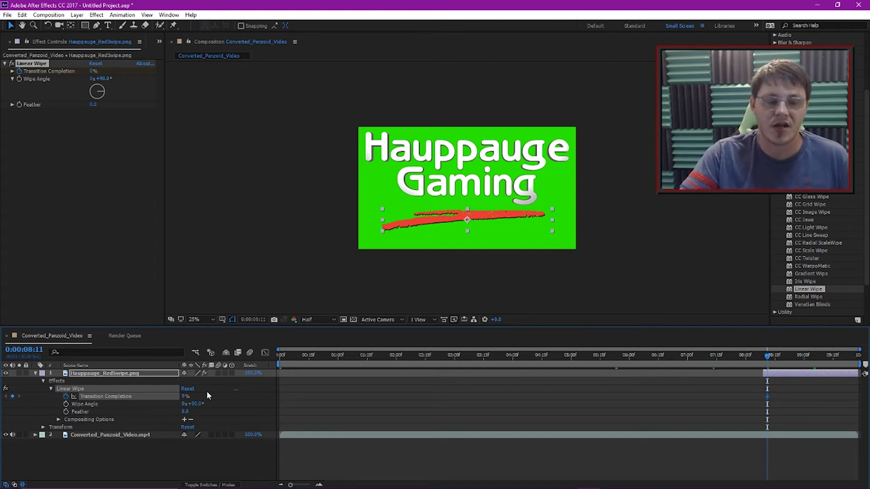
left_click(764, 357)
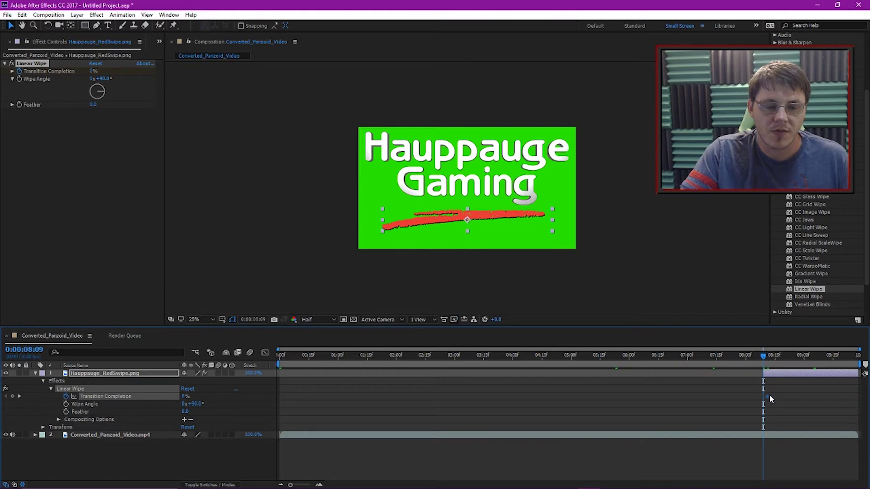
left_click_drag(767, 395, 763, 396)
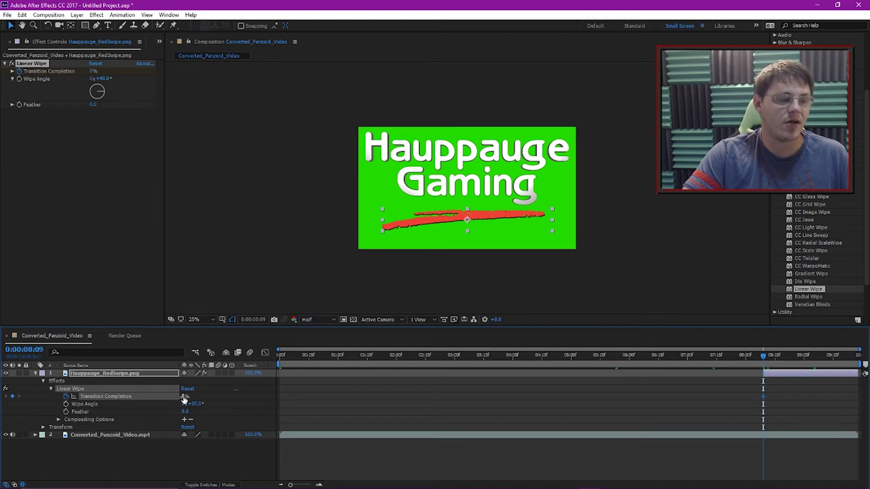
left_click_drag(187, 398, 207, 400)
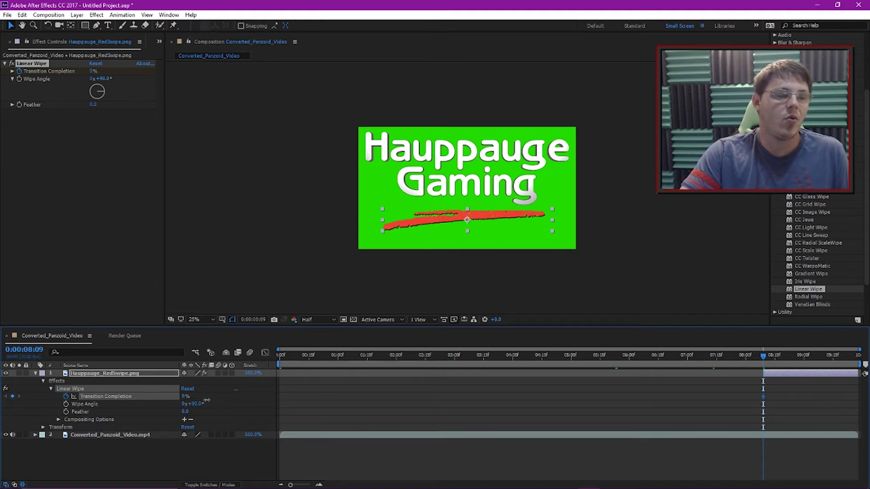
Step: Set Wipe Angle to -90° and Transition Completion to 100% at that keyframe
left_click(103, 78)
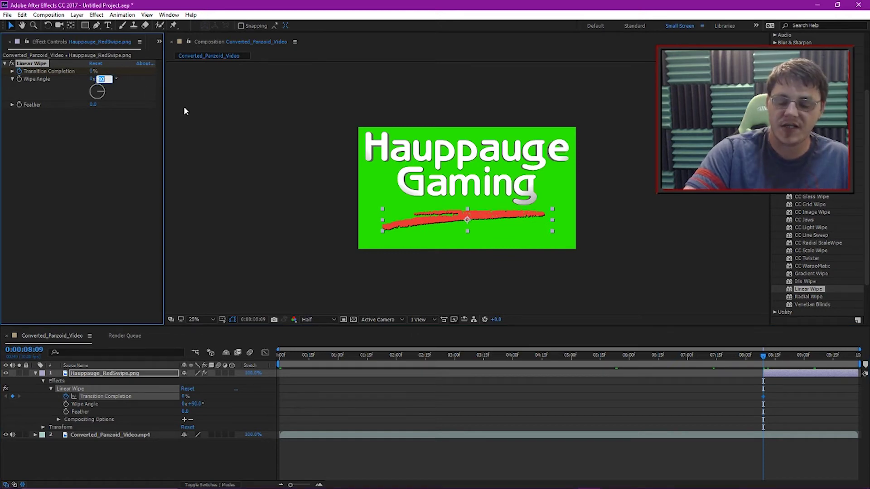
type("-90")
key("Return")
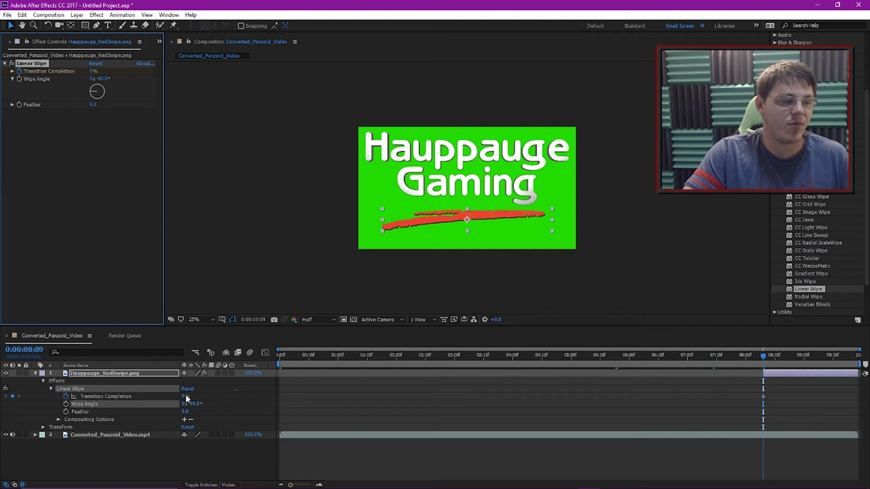
left_click(170, 396)
left_click_drag(184, 397, 156, 368)
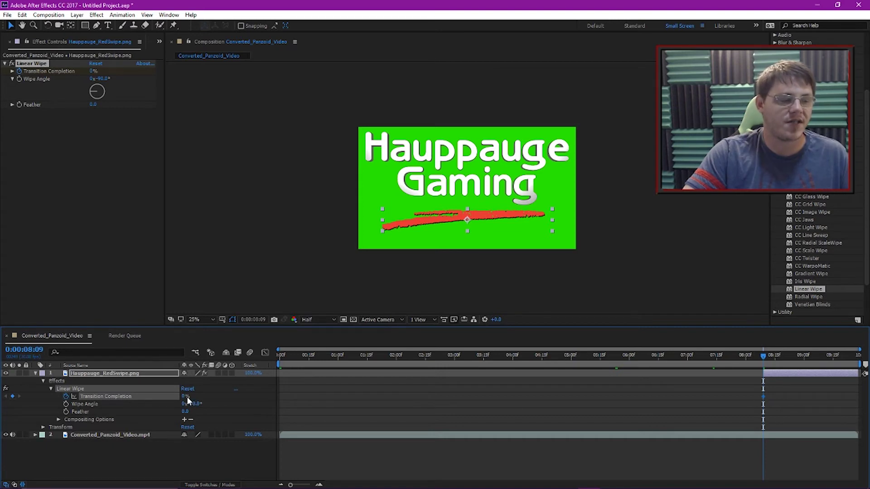
left_click_drag(187, 396, 413, 371)
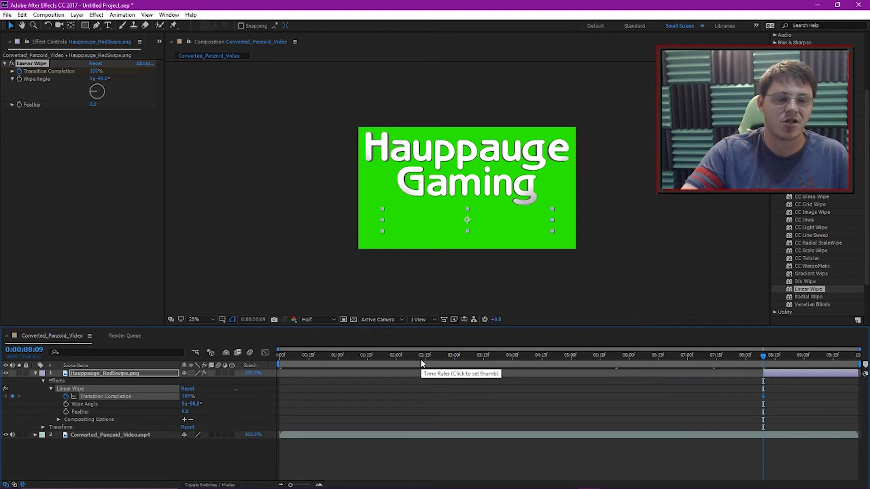
Step: Add a 0% Transition Completion keyframe near 0:00:08:15, then scrub to check the wipe
left_click_drag(770, 359, 774, 361)
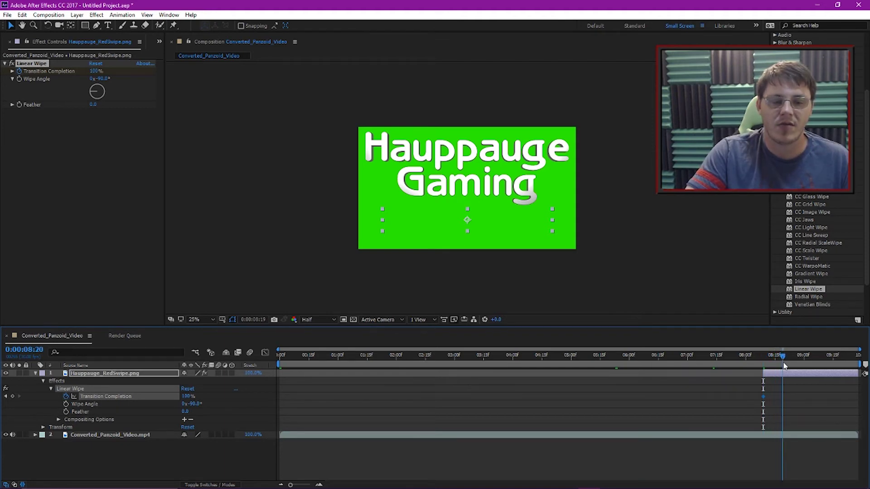
left_click(13, 397)
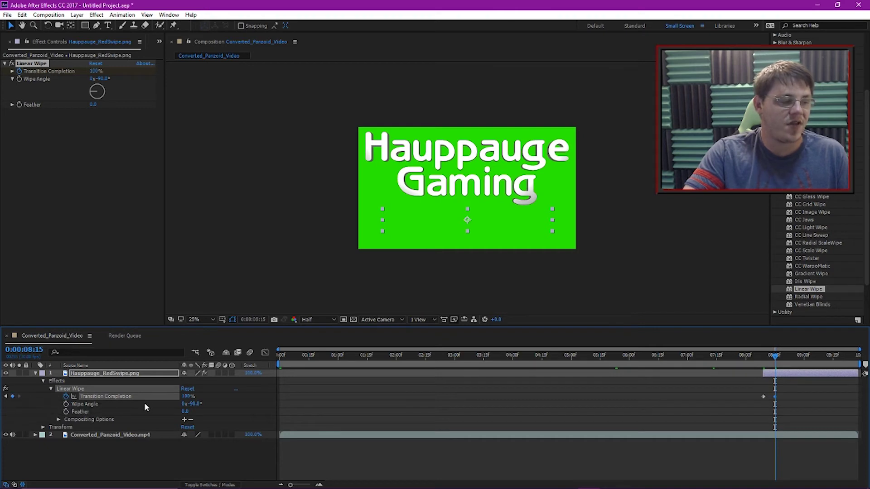
left_click_drag(186, 397, 122, 397)
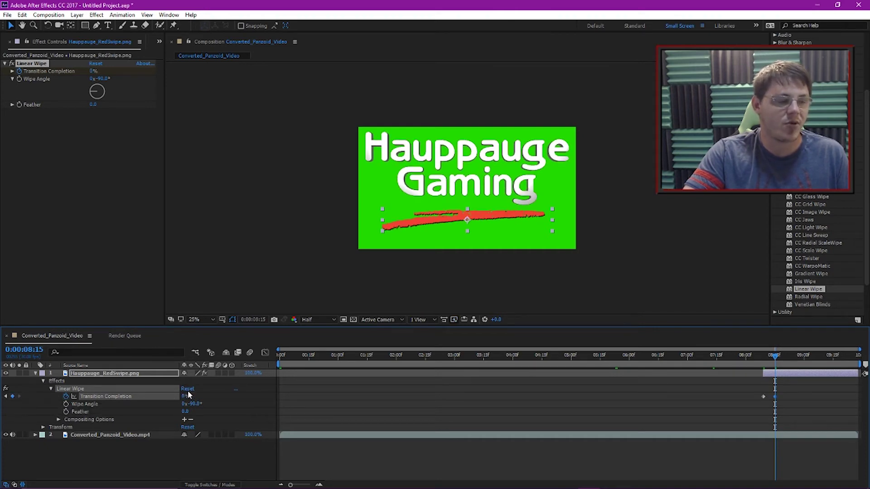
left_click_drag(774, 358, 857, 366)
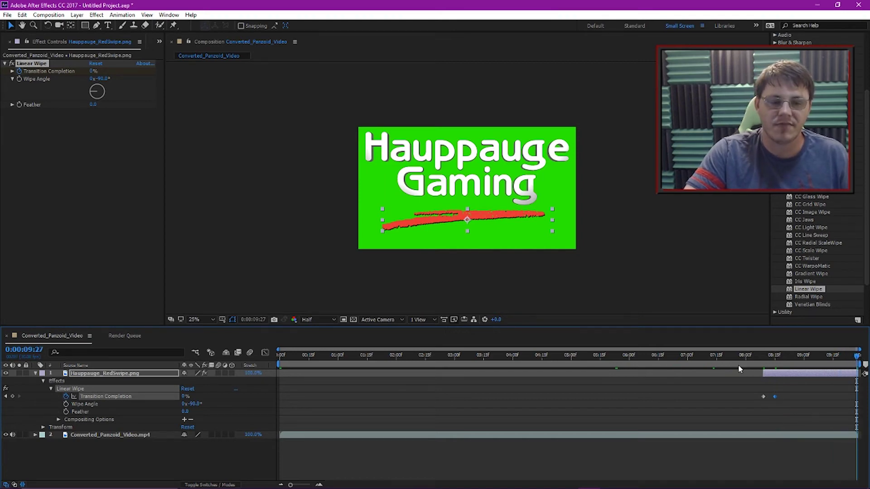
Step: Preview the composition from the start to watch the swipe wipe in under the title
key("Home")
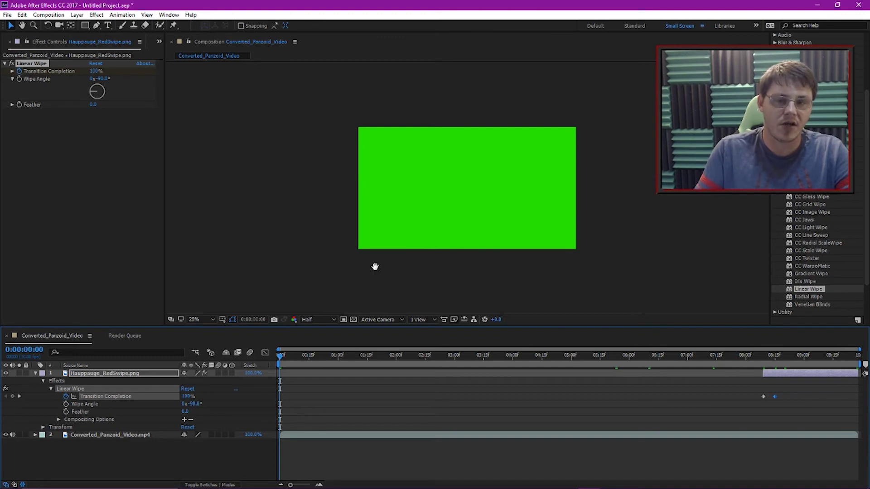
key("space")
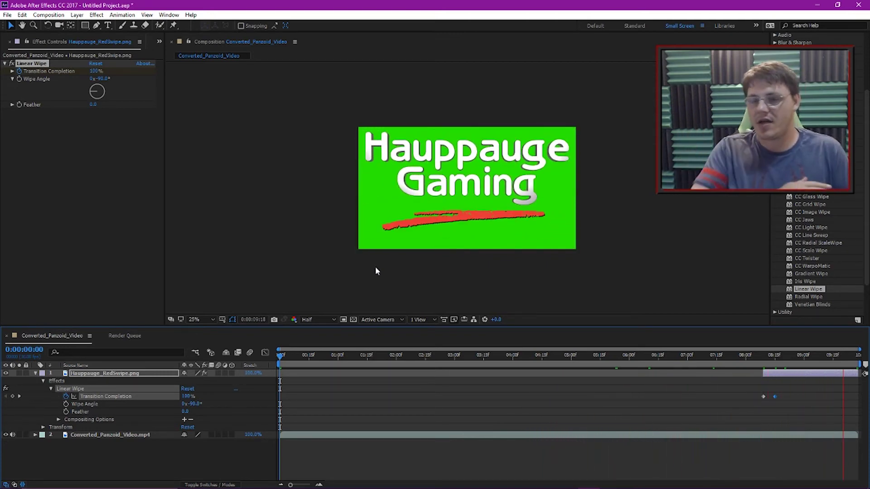
key("space")
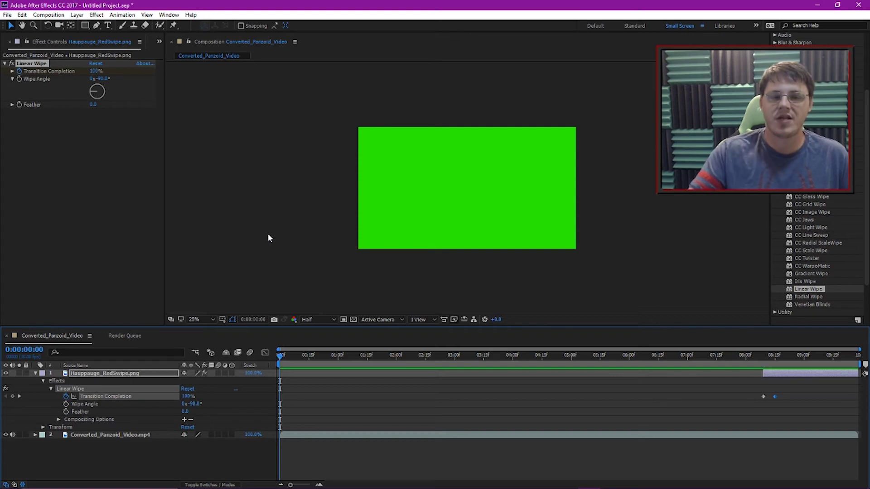
Step: Collapse the red swipe layer and select the Converted_Panzoid_Video.mp4 layer
left_click(36, 374)
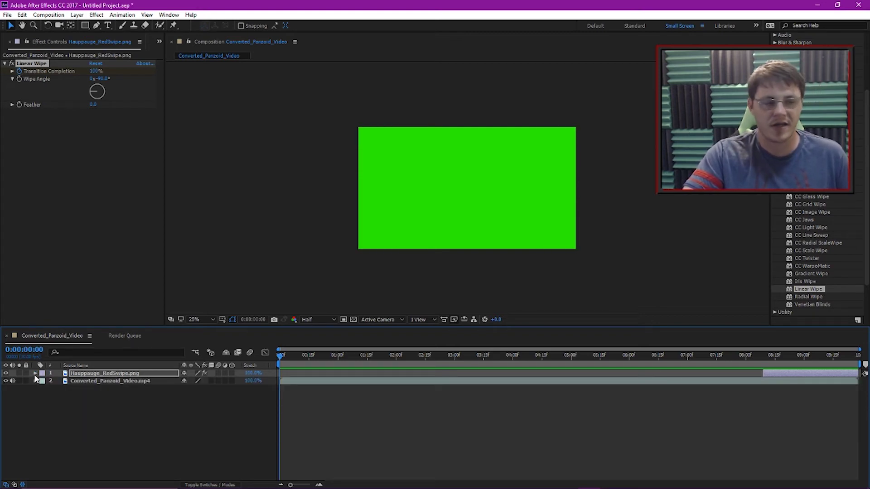
left_click(35, 380)
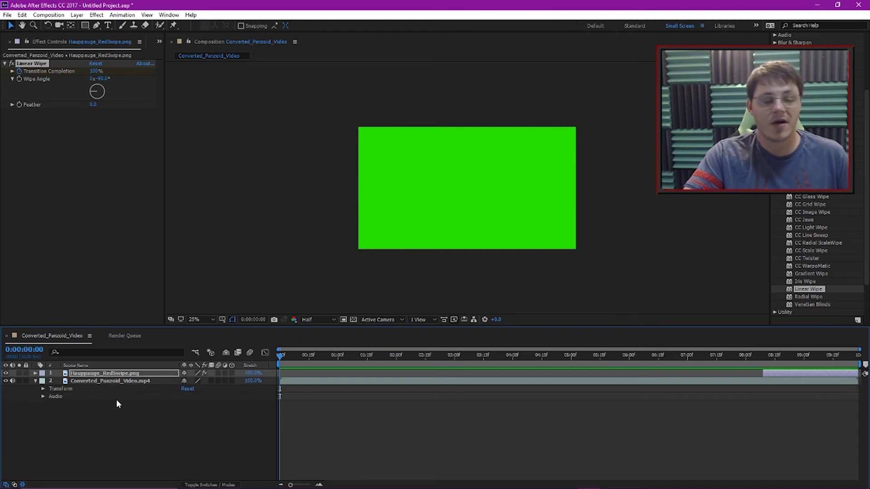
left_click(167, 381)
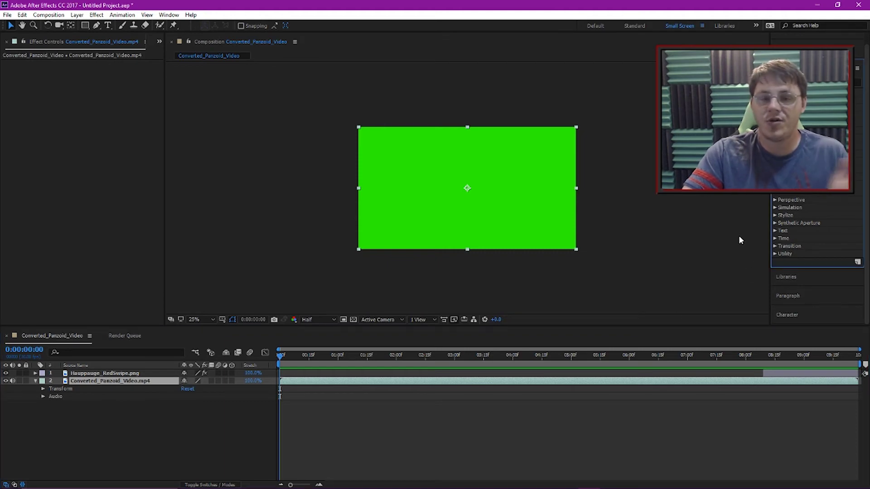
Step: Apply Linear Color Key and sample the green background as the key colour
left_click(776, 231)
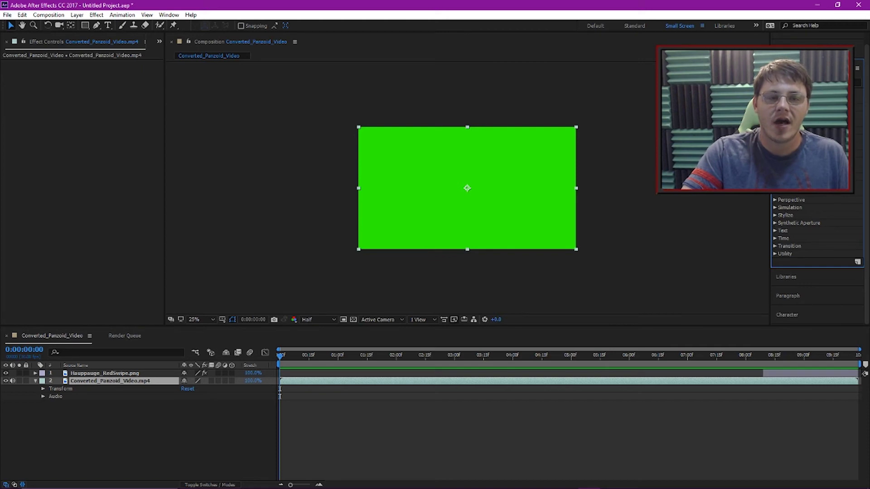
left_click(776, 168)
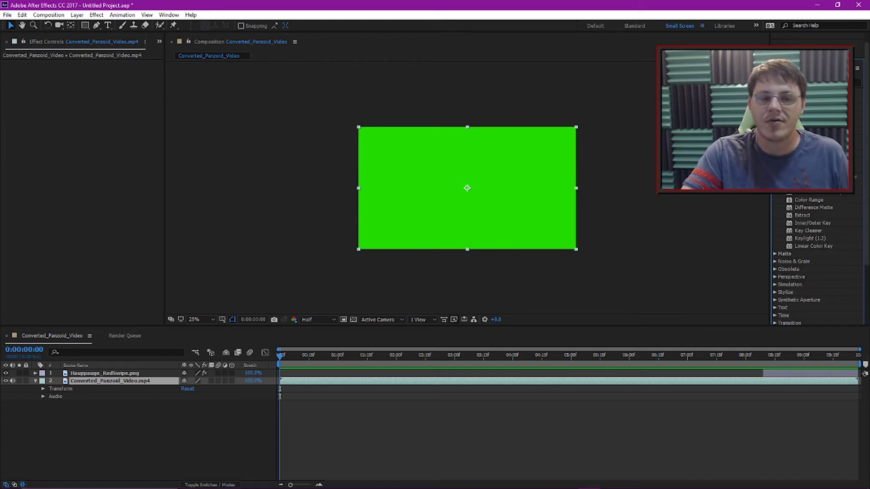
double_click(810, 246)
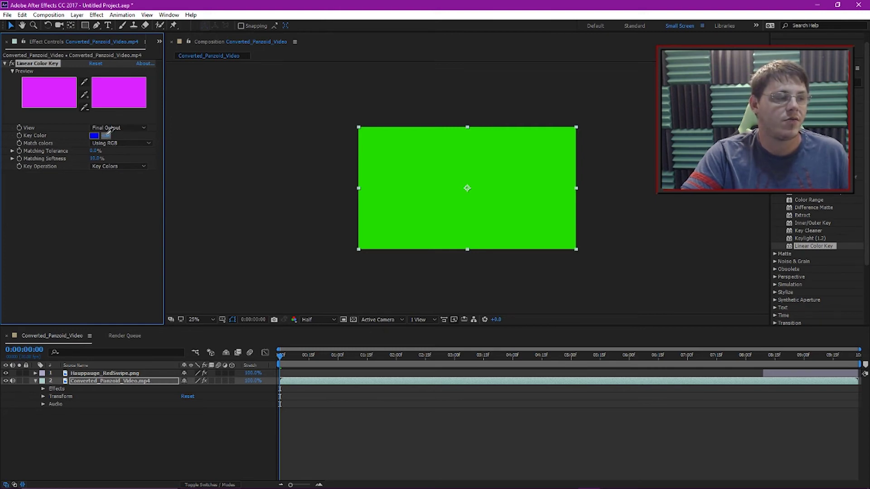
left_click(121, 135)
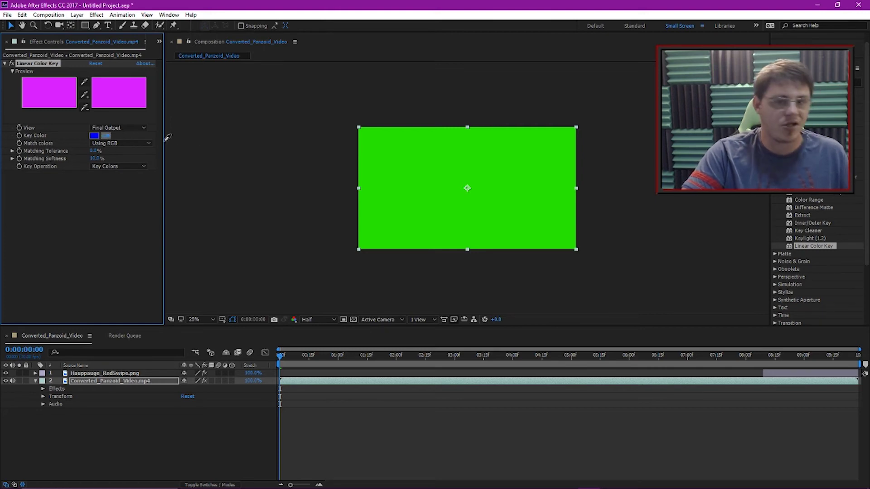
left_click(433, 169)
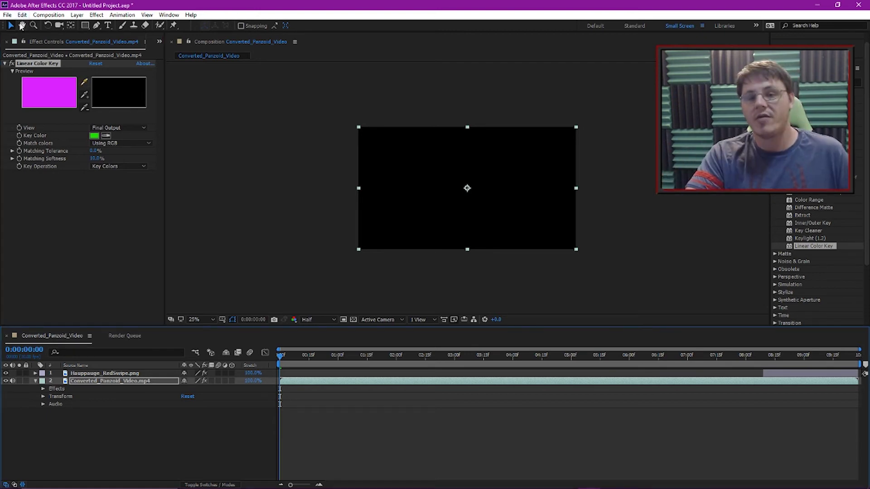
Step: Add the composition to the Render Queue with output channels set to RGB + Alpha
left_click(10, 15)
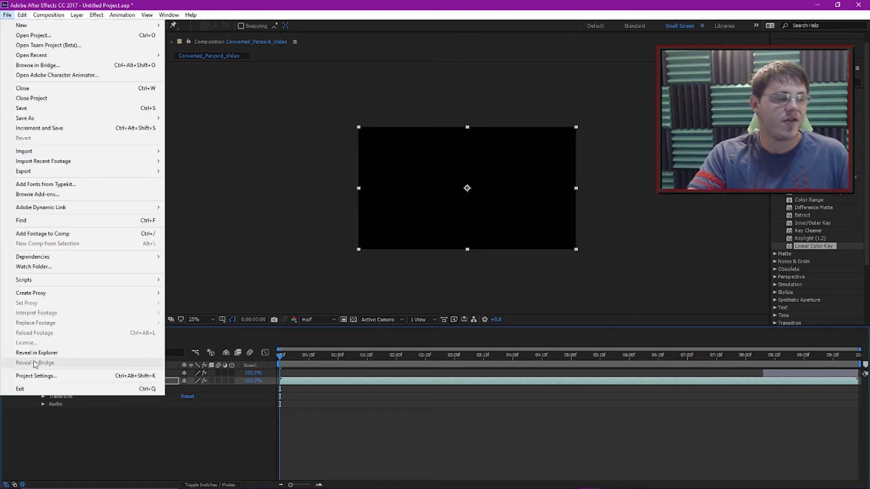
mouse_move(51, 173)
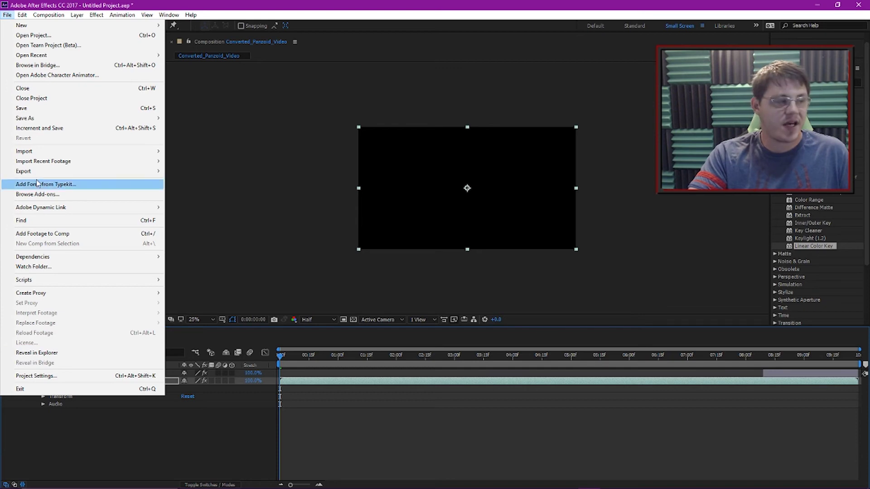
left_click(205, 180)
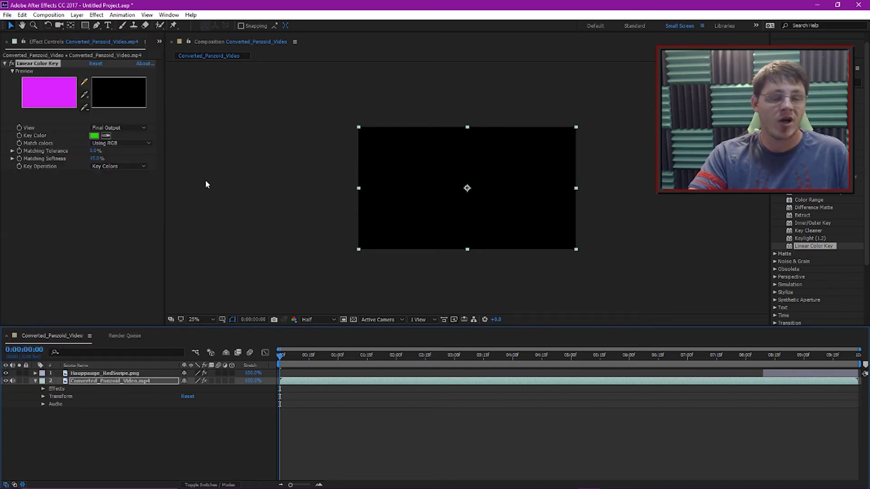
left_click(75, 399)
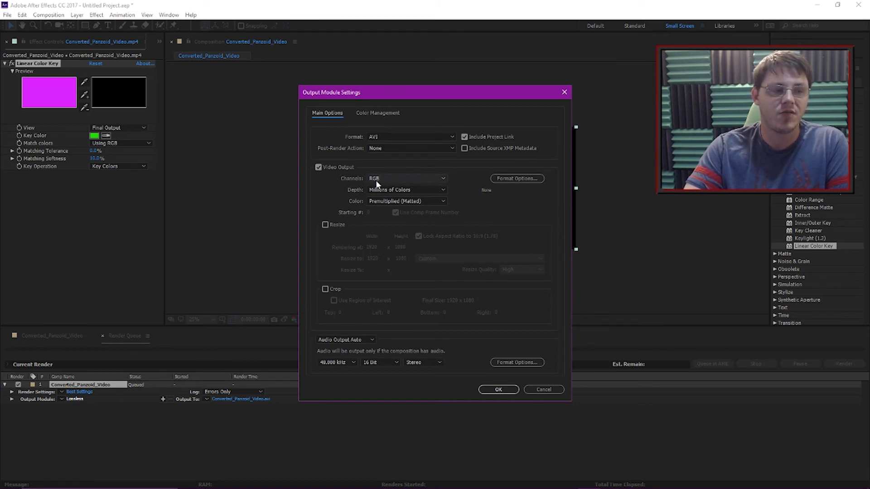
left_click(404, 175)
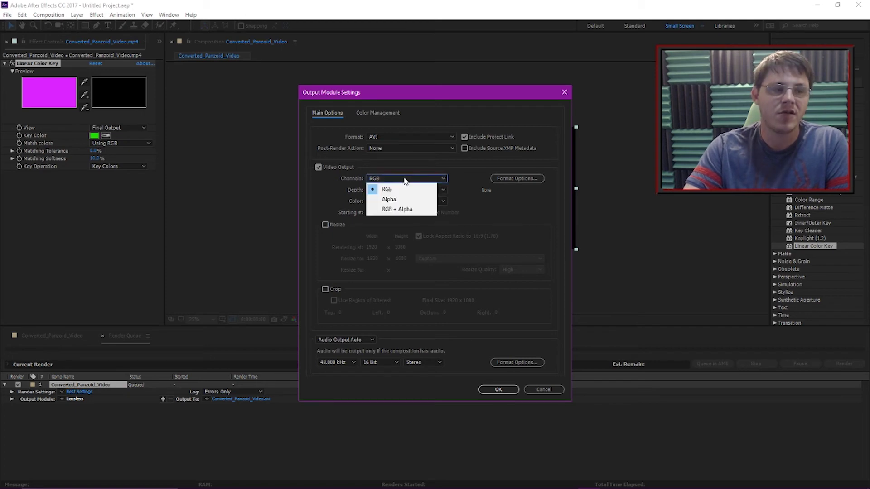
left_click(401, 210)
left_click(498, 391)
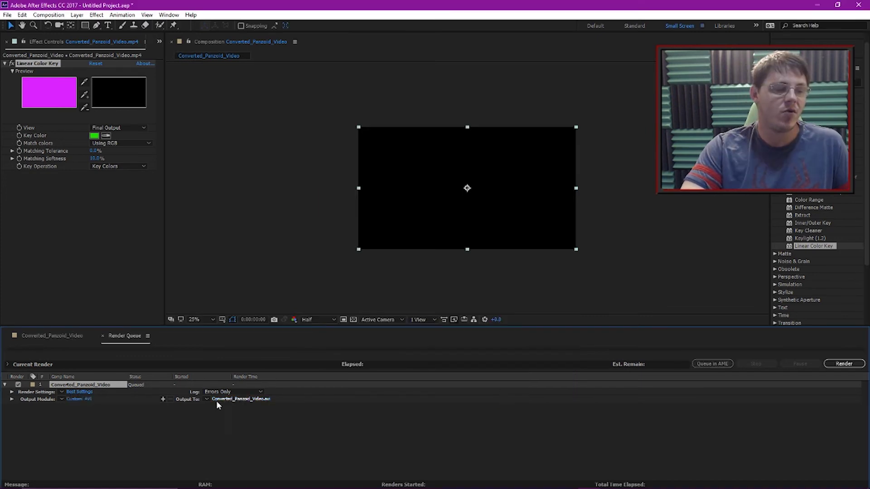
Step: Set the render output to Converted_Panzoid_Video.avi and switch to Premiere Pro
left_click(230, 399)
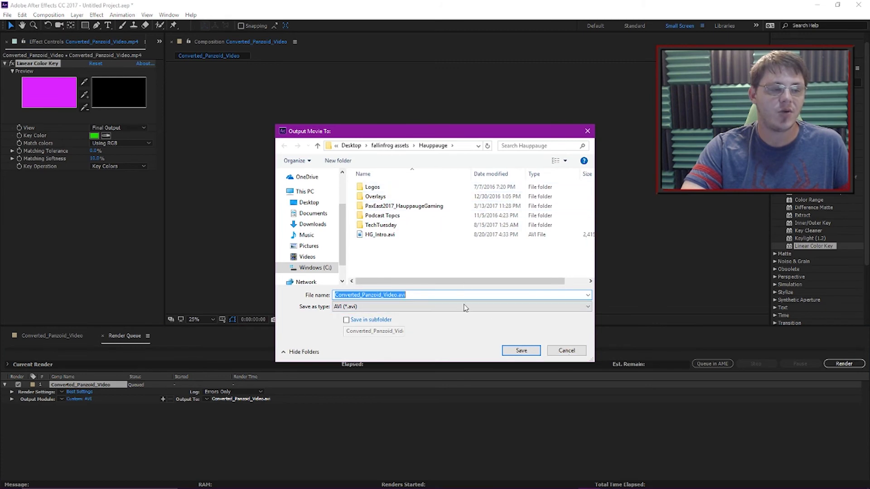
left_click(521, 351)
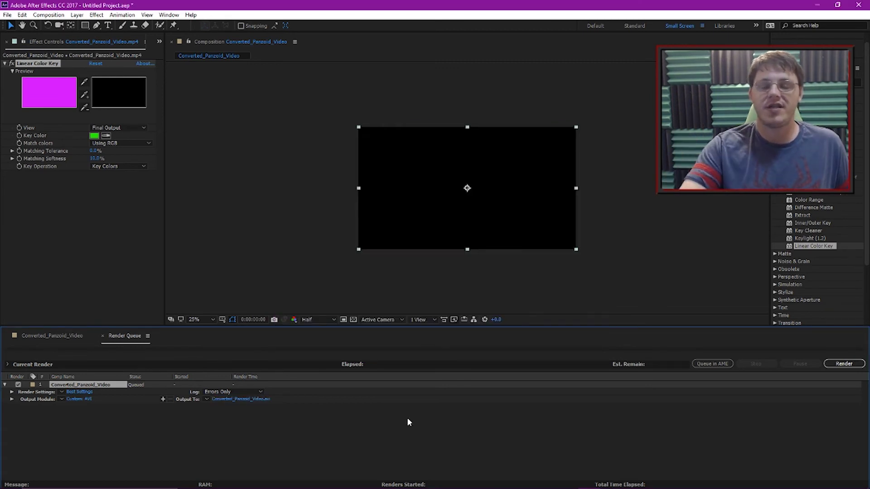
left_click(390, 480)
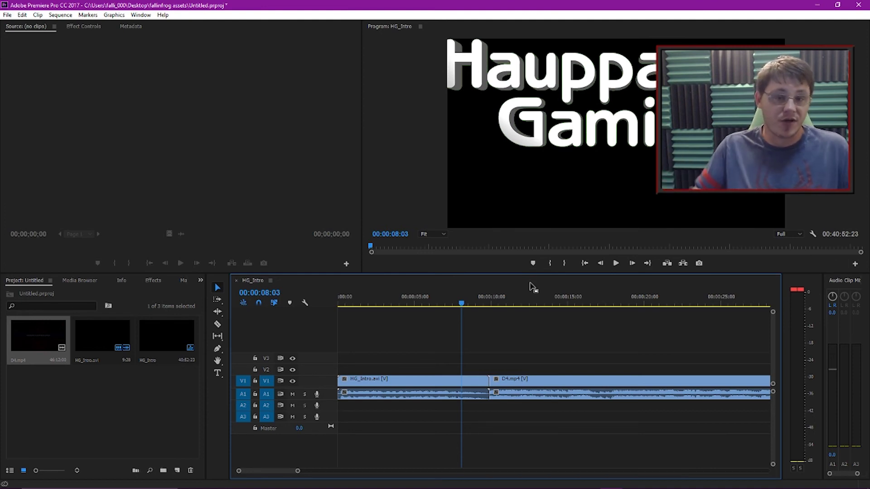
Step: Preview the intro, then move HG_Intro's video up to V2 and its audio down to A2
left_click_drag(462, 303, 427, 318)
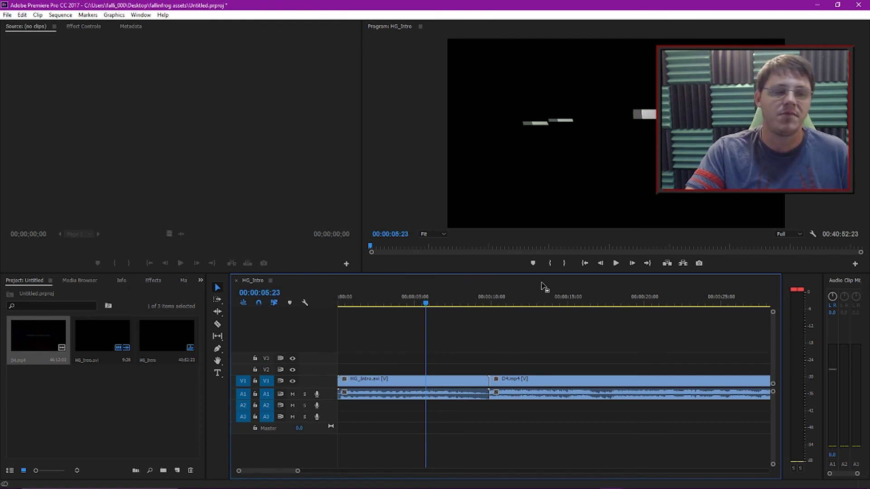
left_click_drag(497, 294, 585, 303)
left_click(442, 398)
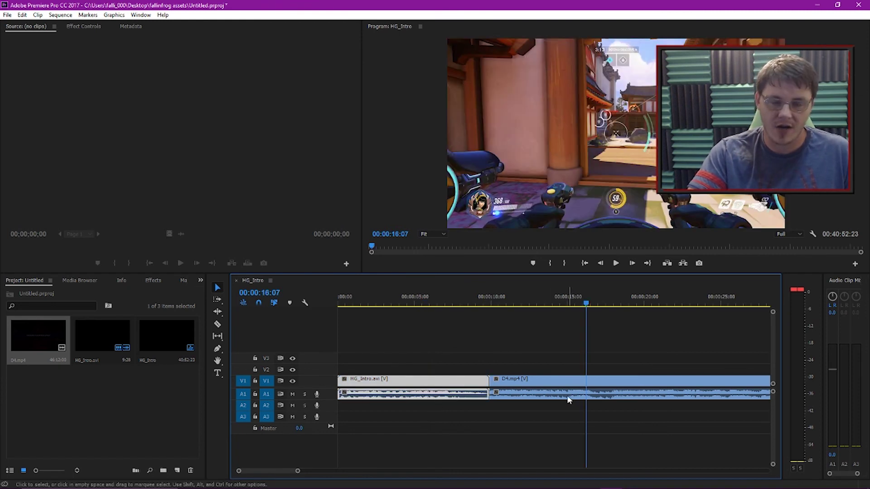
key("alt+Up")
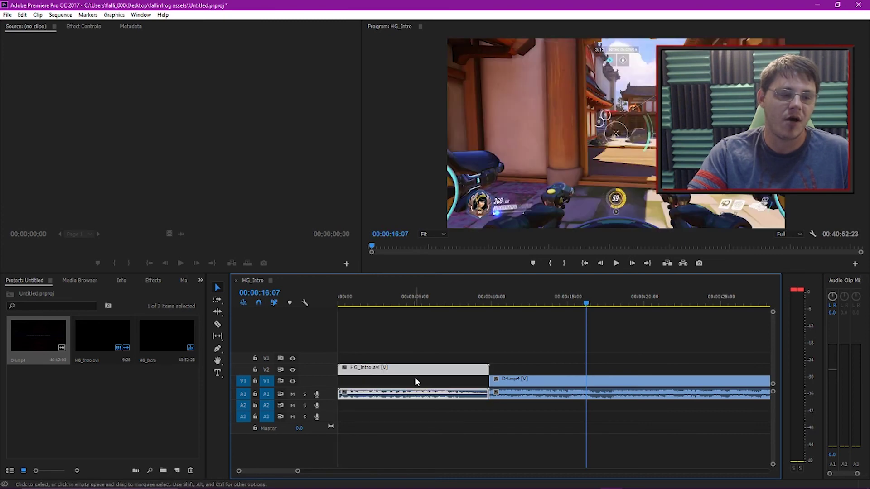
key("alt+Down")
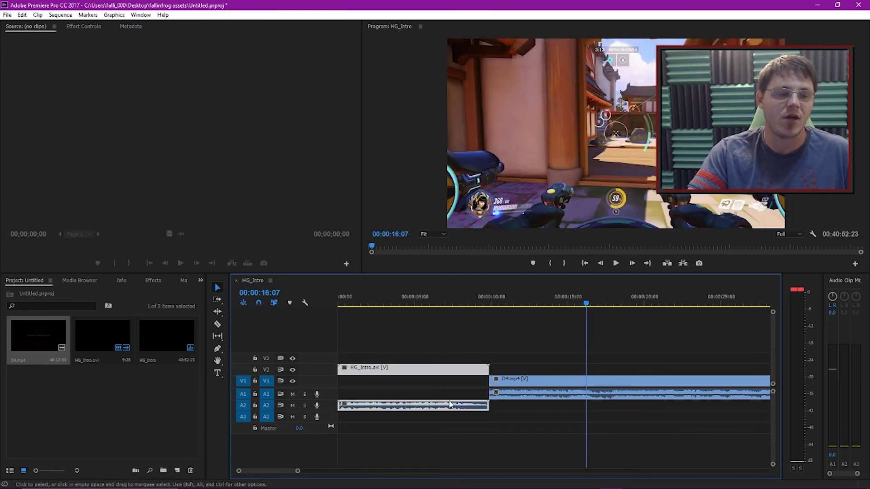
Step: Mute track A1, slide D4.mp4 to 00:00, and return the playhead to the sequence start
left_click(293, 394)
left_click_drag(504, 396, 353, 393)
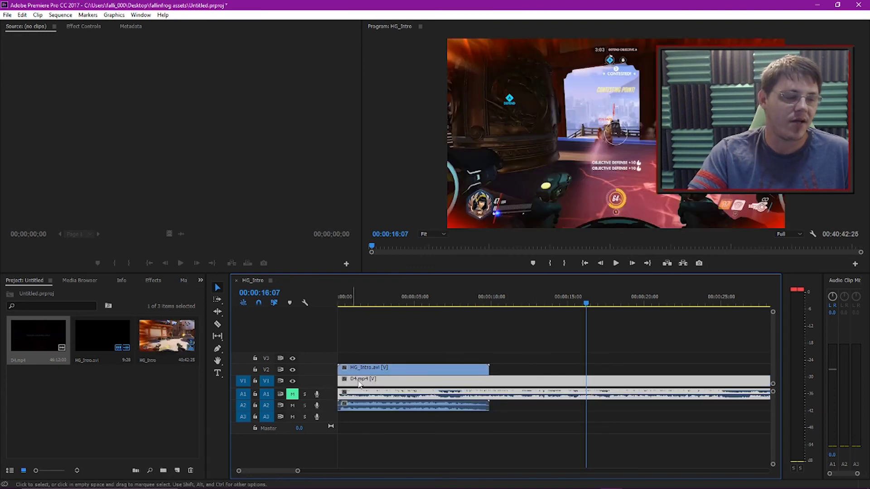
left_click_drag(566, 293, 322, 290)
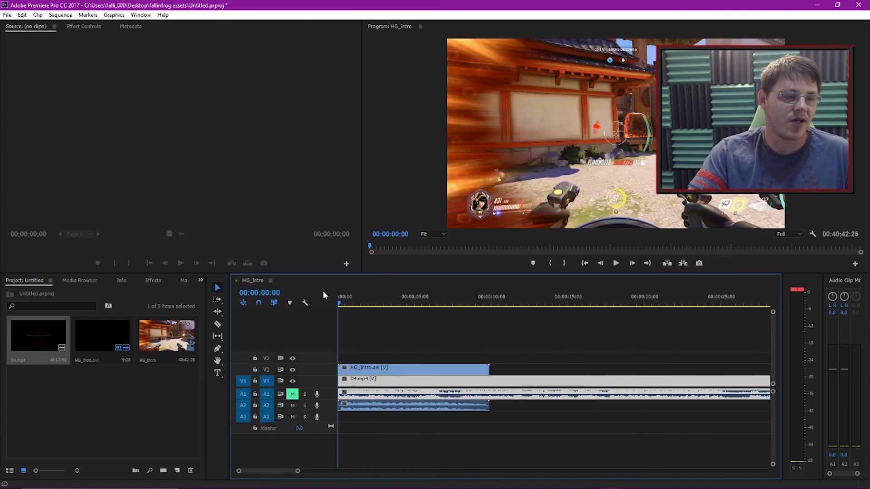
Step: Play the sequence from the start to preview the intro over the gameplay, then stop playback
left_click(619, 264)
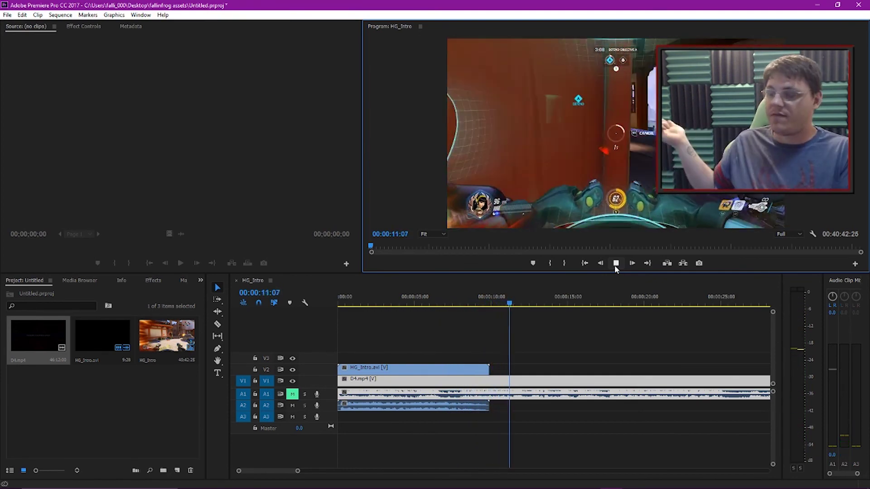
left_click(616, 263)
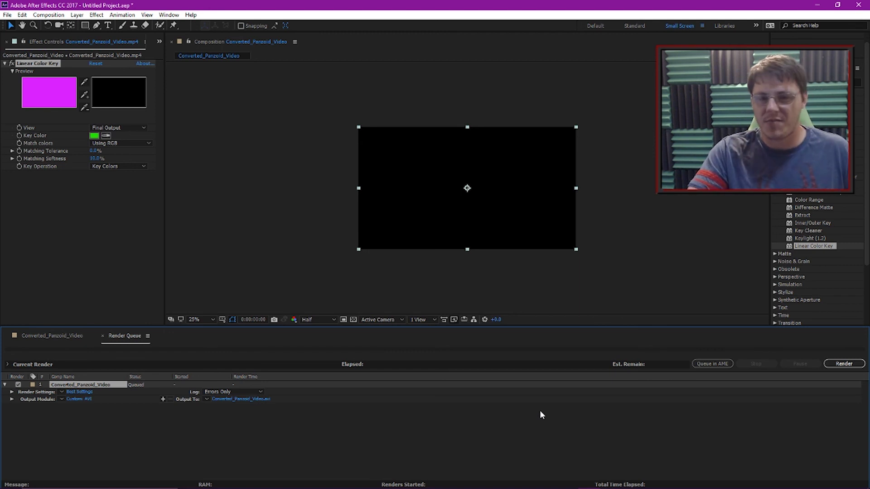
Step: Return to Premiere Pro's HG_Intro sequence from the Windows taskbar
mouse_move(503, 485)
left_click(610, 481)
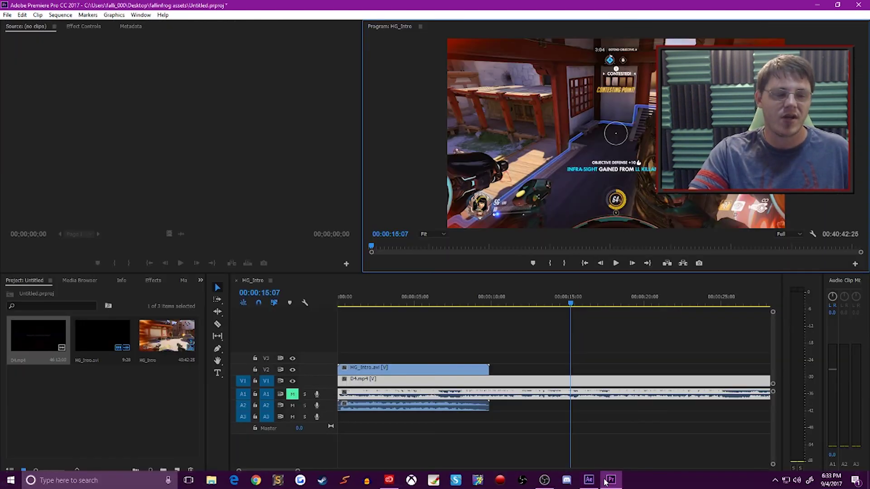